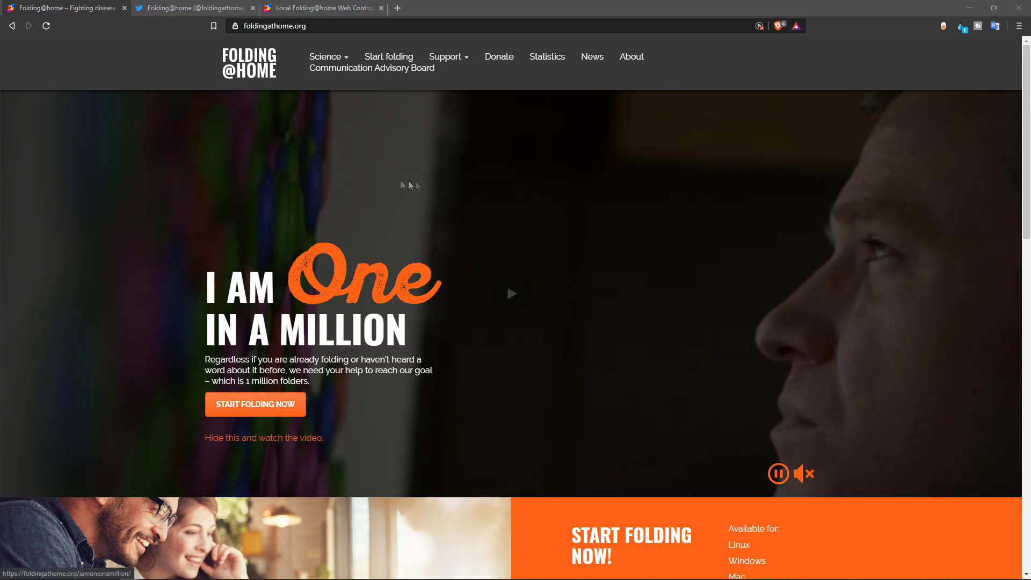
Open the 'I am One in a Million' campaign page from the Folding@home home page
left_click(231, 404)
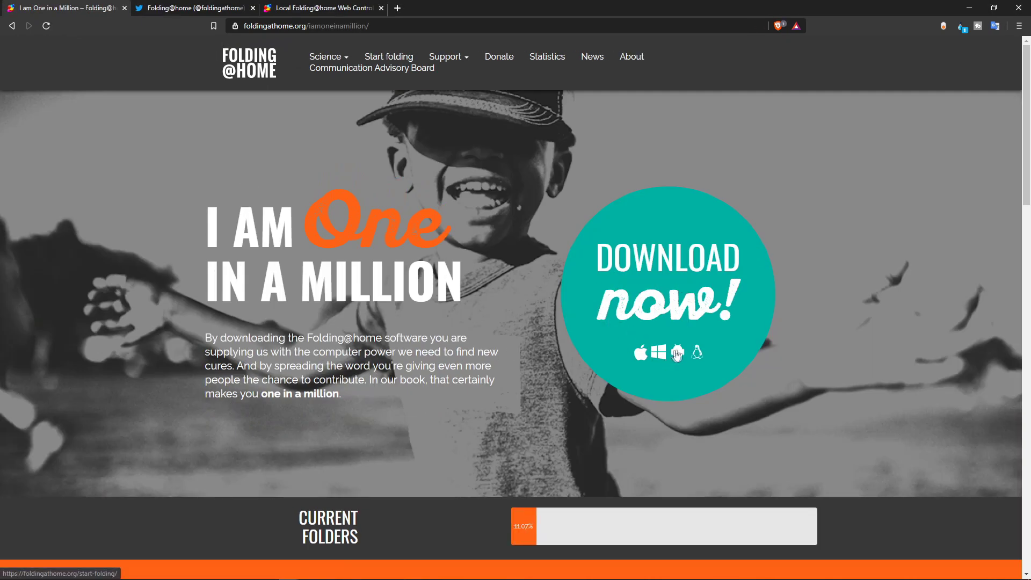
Go to the software download page, then switch to the local Web Control tab
left_click(631, 347)
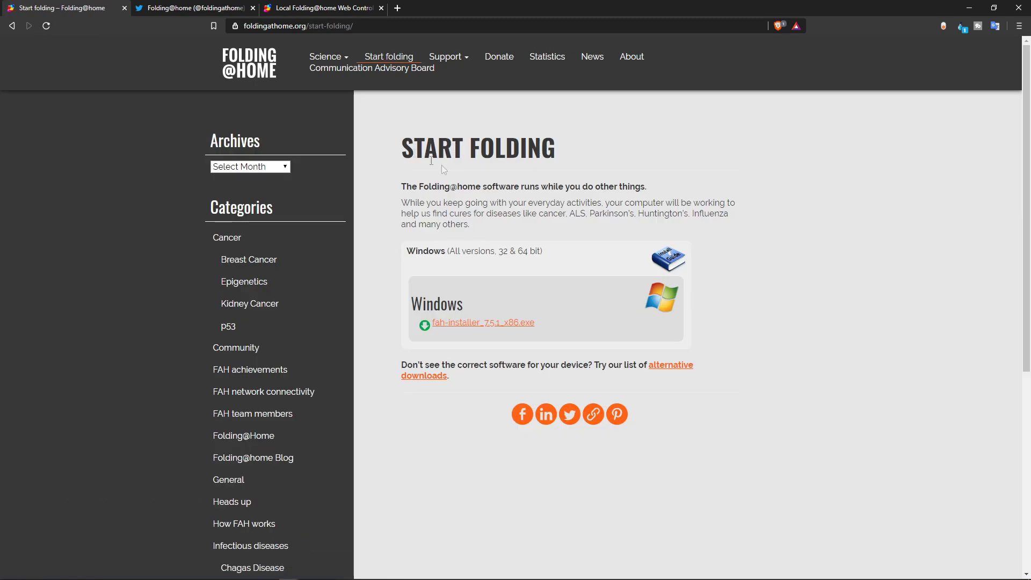
left_click(308, 12)
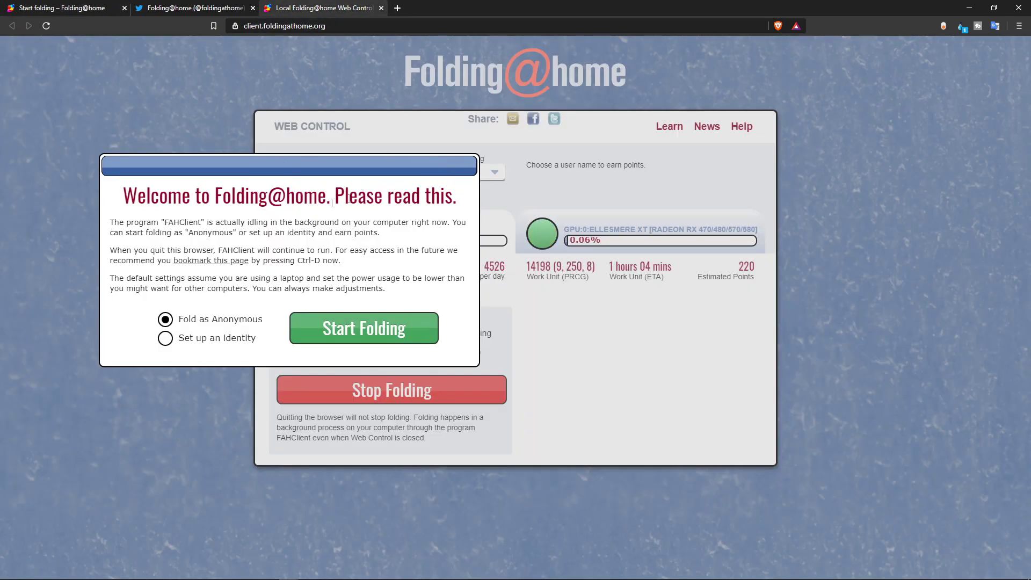
Move the welcome notice aside and choose 'Set up an identity' instead of folding anonymously
left_click_drag(329, 165, 787, 290)
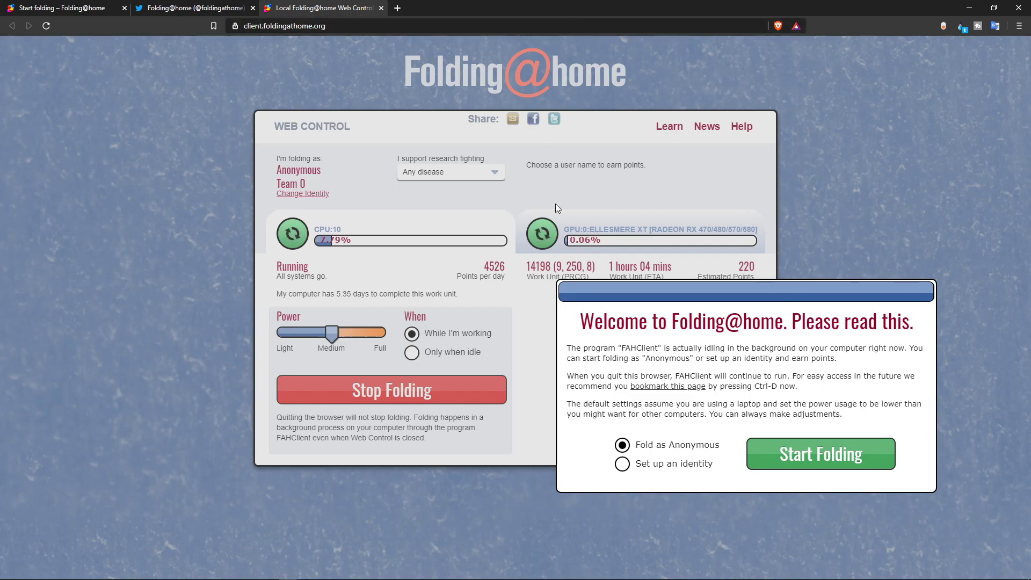
left_click_drag(682, 292, 534, 239)
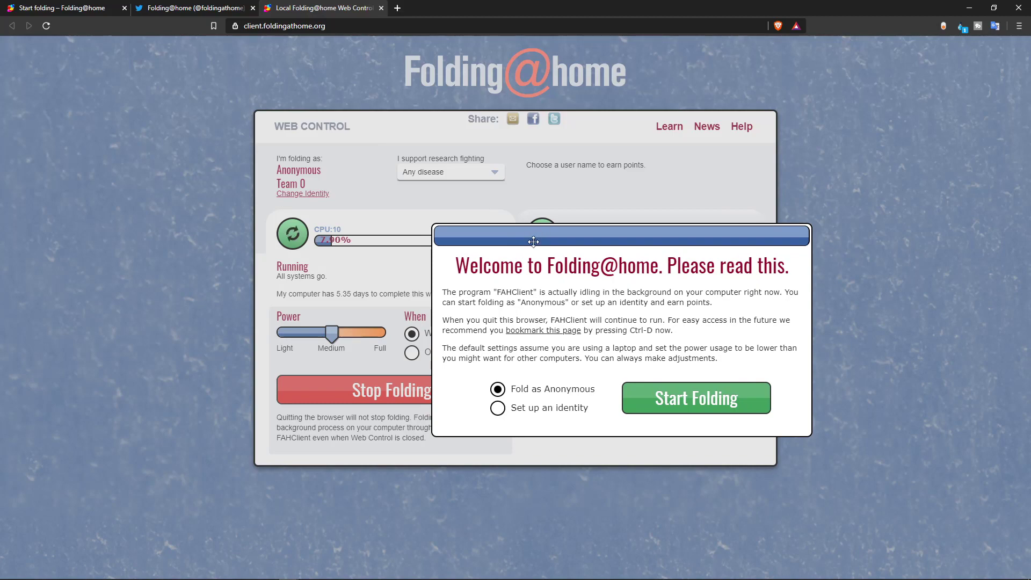
left_click_drag(538, 237, 664, 322)
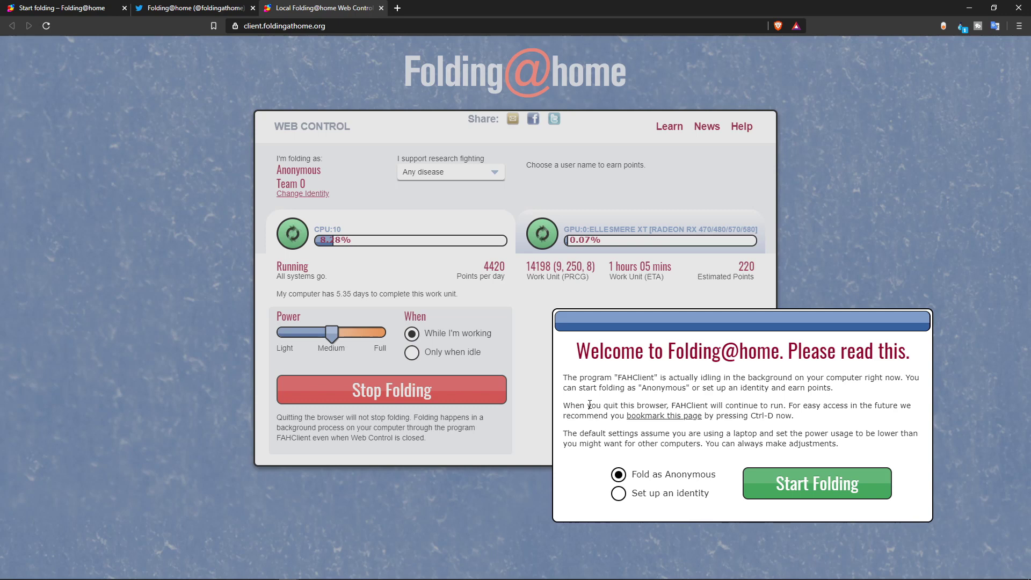
left_click(631, 499)
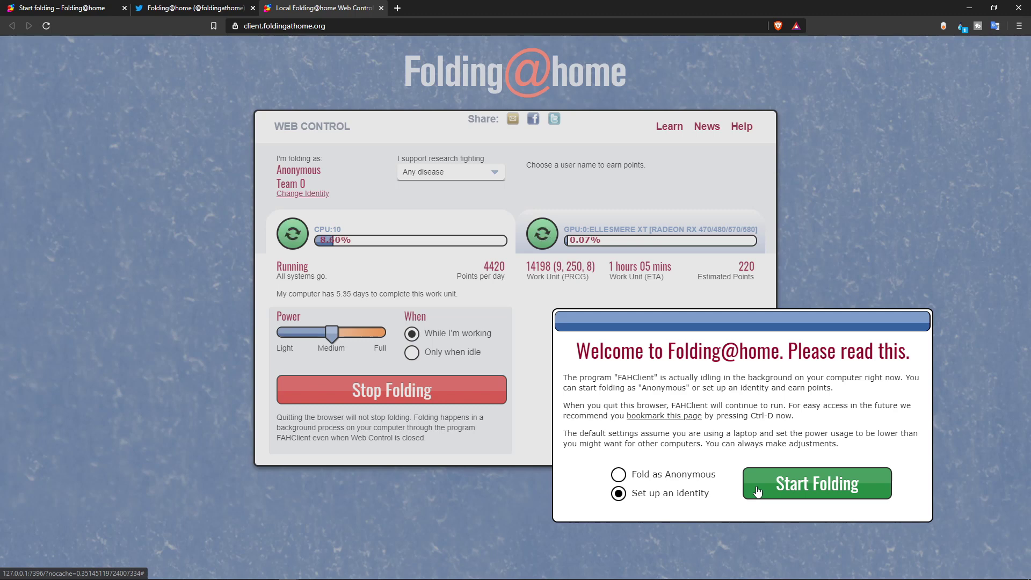
In Change Identity, replace the name Anonymous with Codexual
left_click(824, 485)
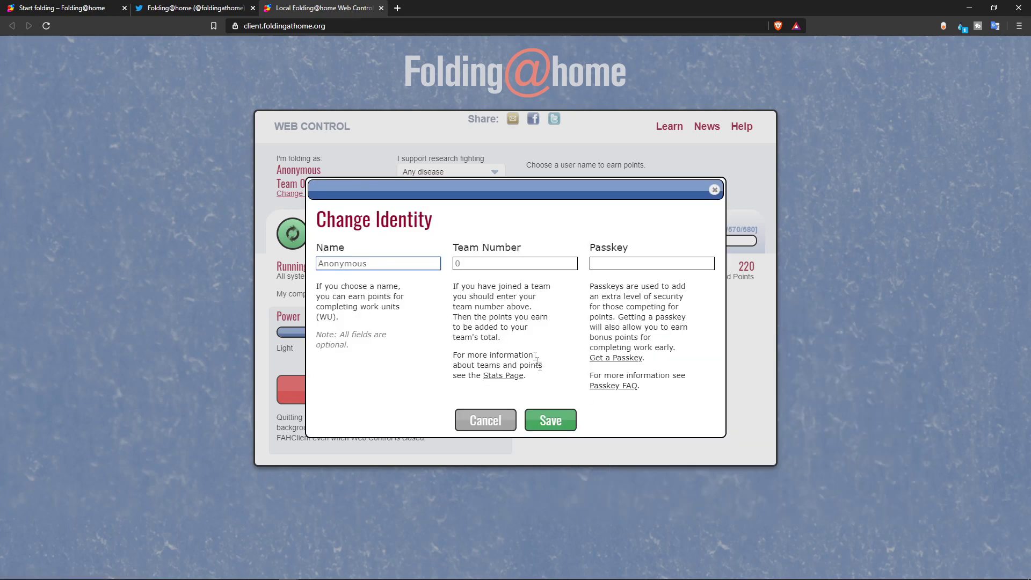
double_click(402, 266)
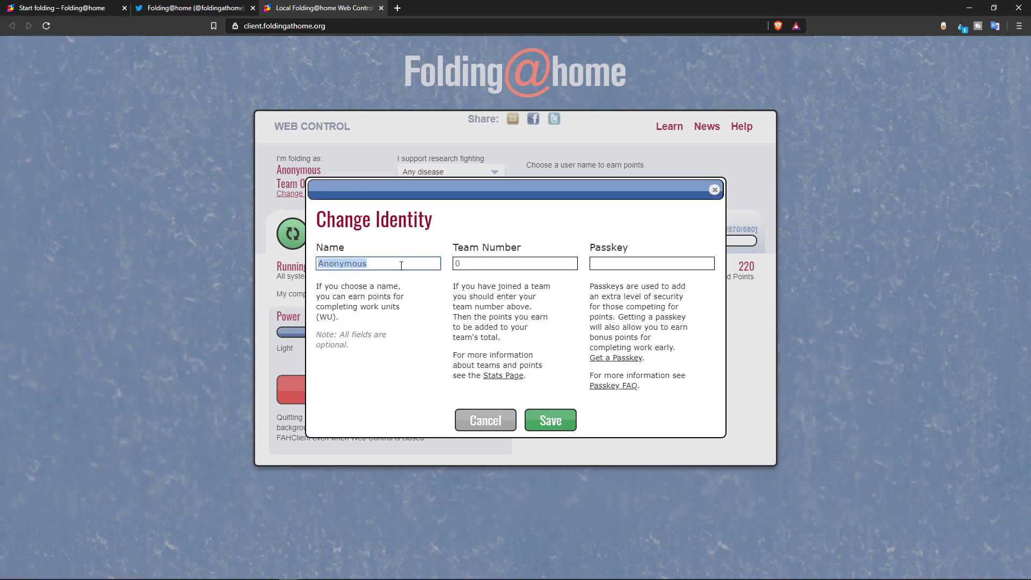
type("Codexual")
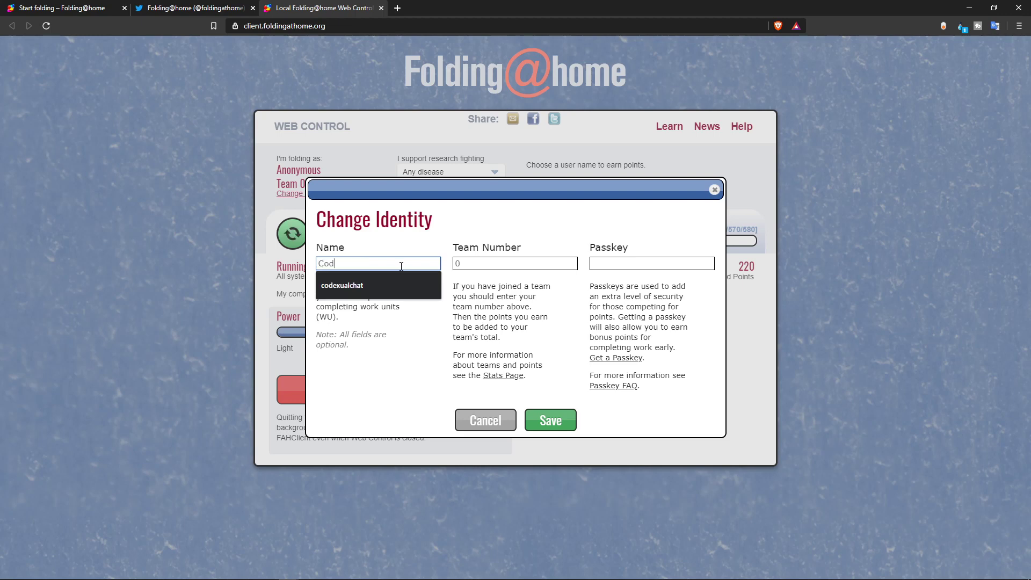
left_click(527, 340)
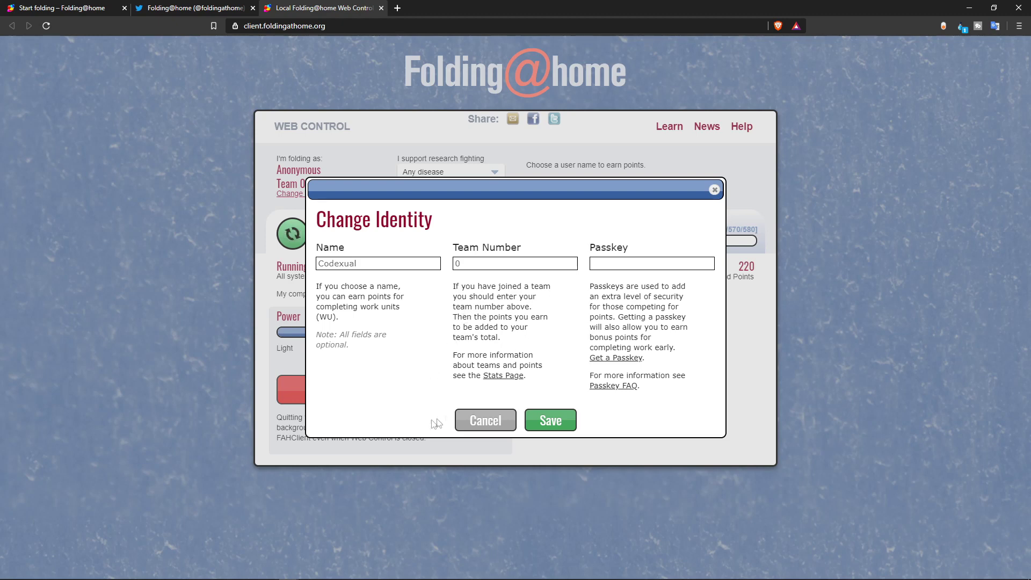
Confirm team number 237911 and open the team statistics page
left_click(484, 317)
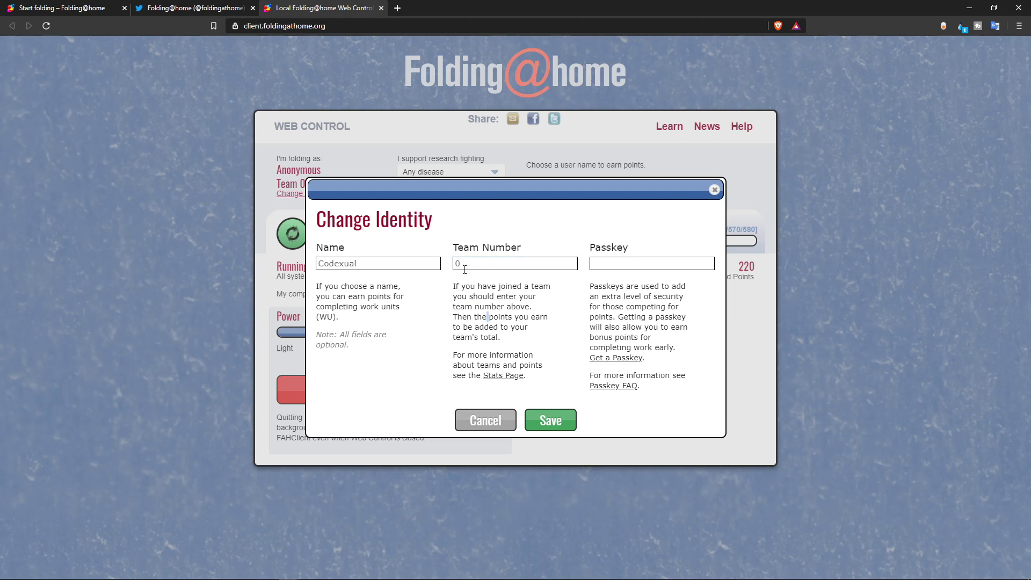
double_click(605, 297)
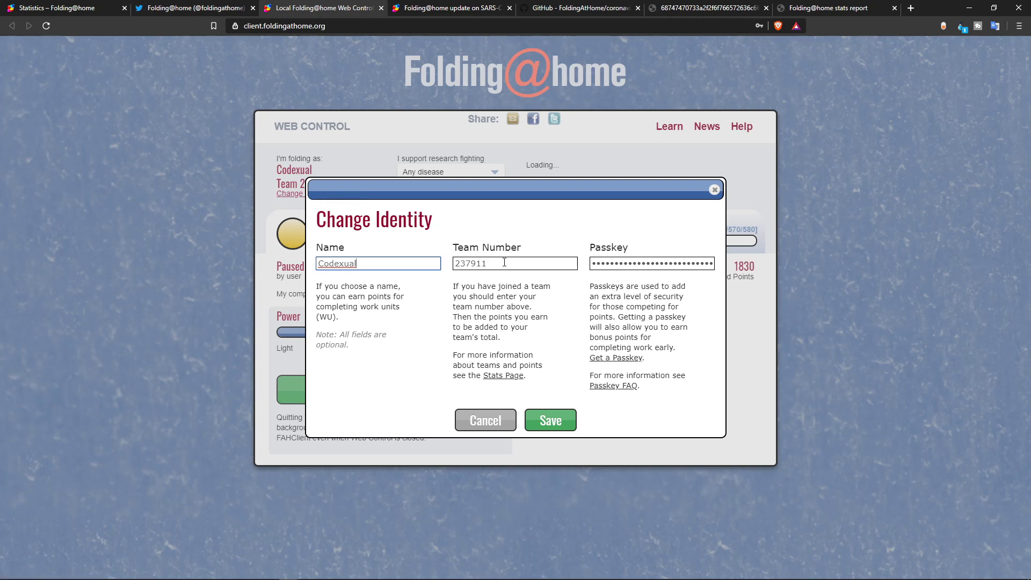
left_click_drag(488, 263, 441, 259)
left_click(468, 262)
left_click_drag(489, 262, 440, 259)
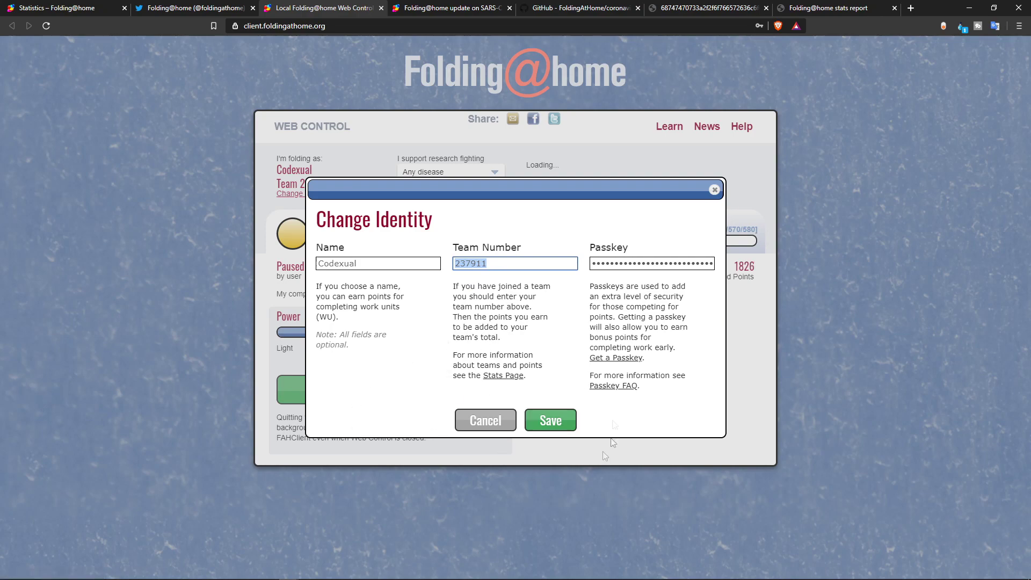
left_click(500, 377)
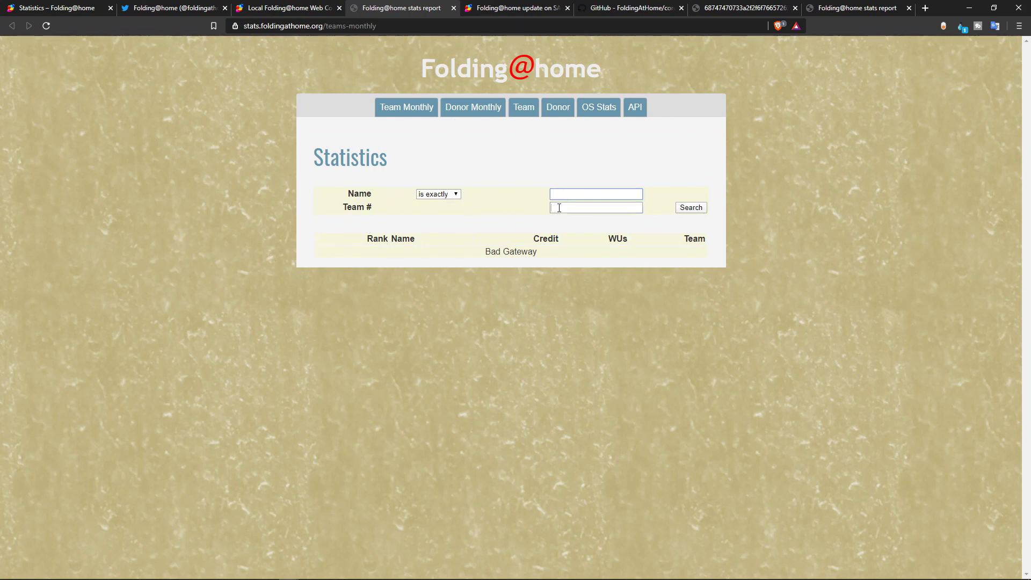
Click into the Team # search box on the Statistics page
left_click(582, 206)
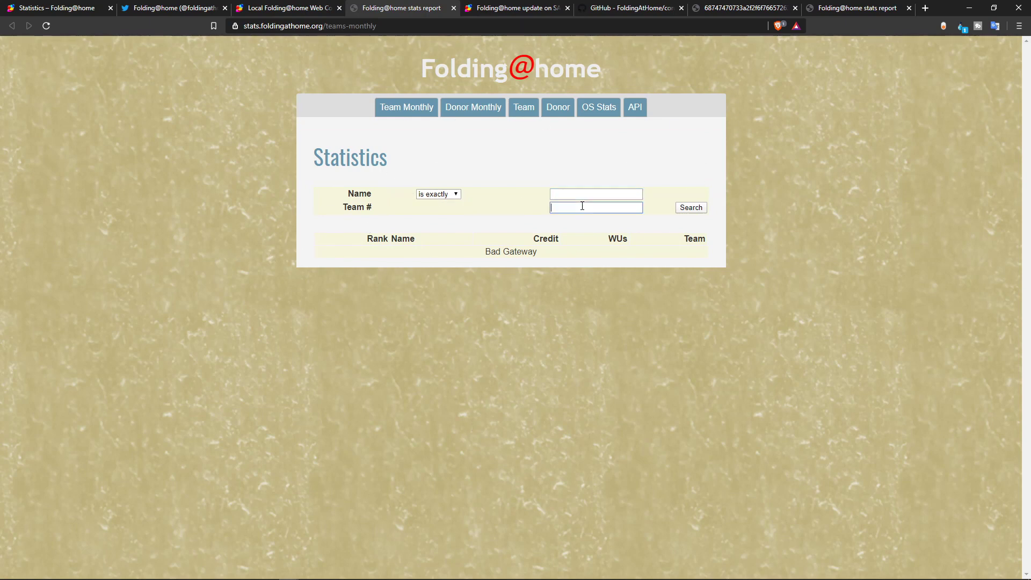
Save the Codexual / team 237911 identity in Web Control and open the disease list
left_click(275, 10)
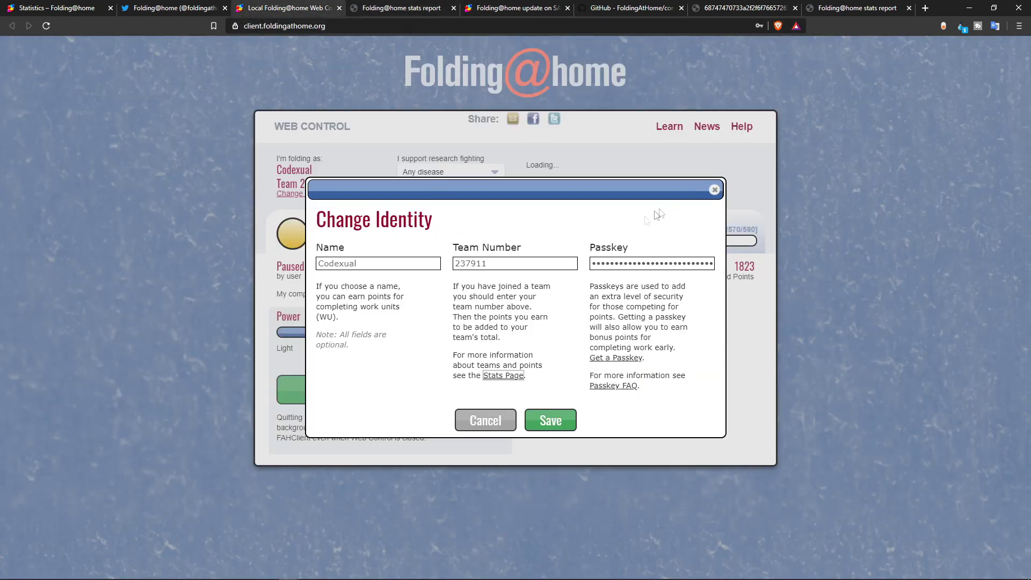
left_click(550, 421)
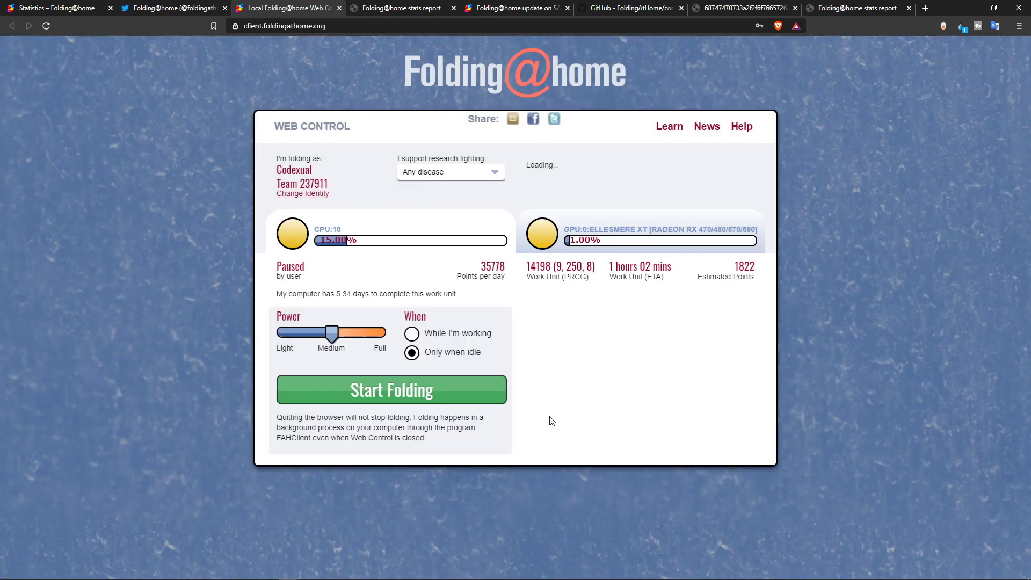
left_click(448, 173)
Try the Power slider at Full and Light, then leave it at Medium
left_click_drag(330, 336, 372, 327)
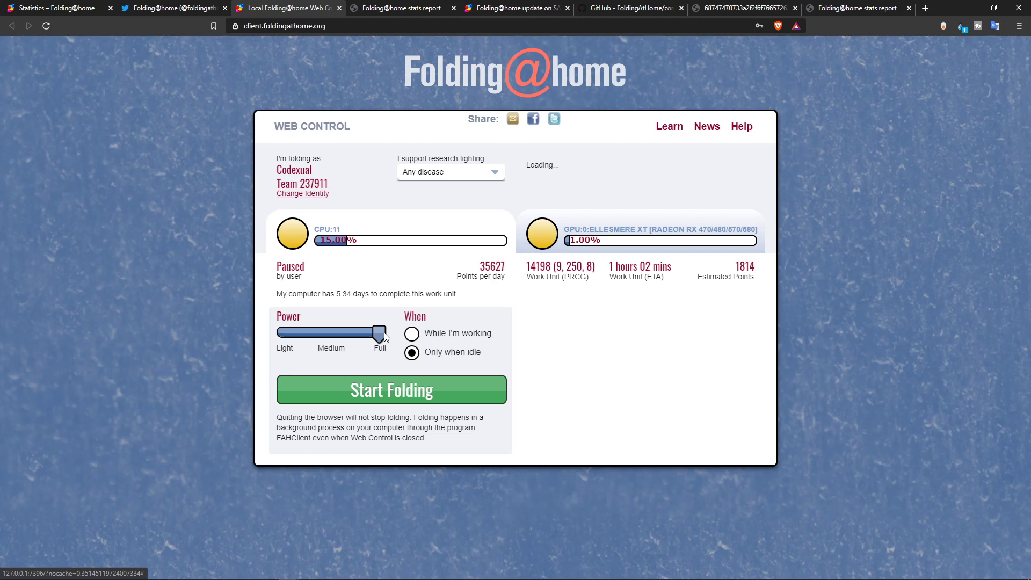
mouse_move(385, 336)
left_mouse_down()
mouse_move(289, 341)
mouse_move(395, 338)
left_mouse_up()
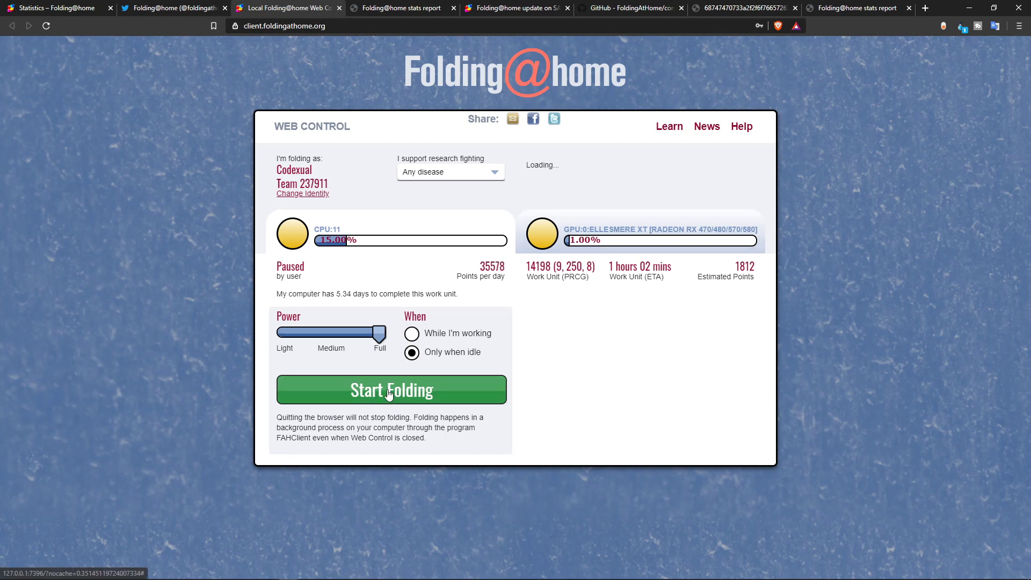
left_click_drag(379, 333, 332, 333)
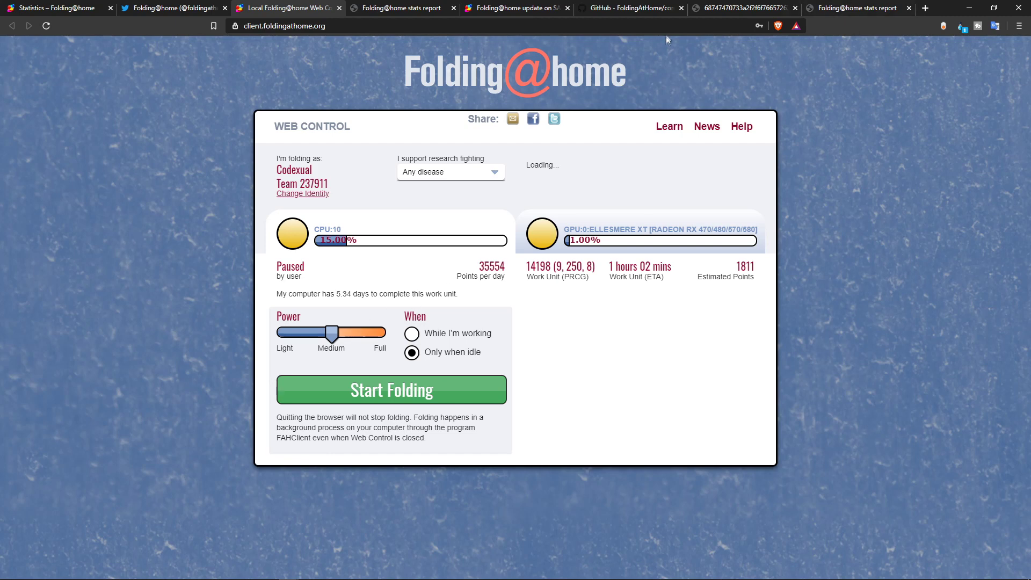
left_click(500, 6)
Read the SARS-CoV-2 update article down through projects 11741–11746, then scroll back up
scroll(387, 141, "up", 3)
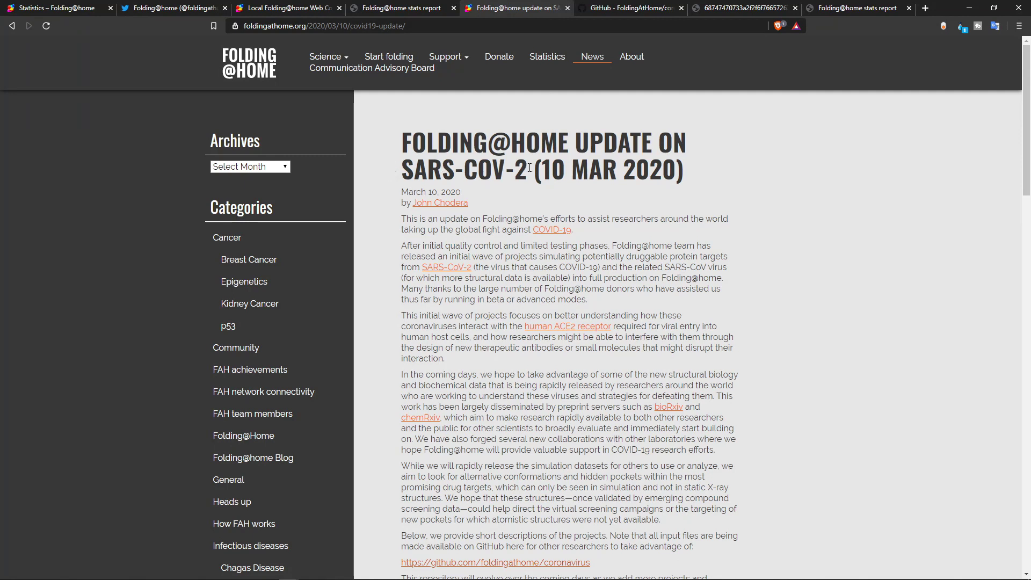
left_click_drag(570, 235, 389, 218)
left_click(388, 218)
scroll(417, 224, "down", 1)
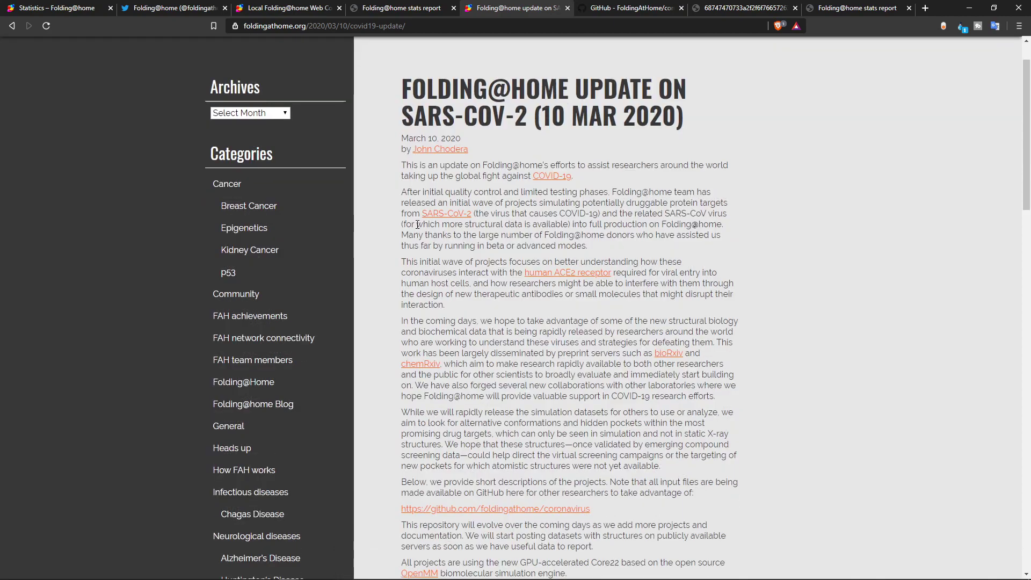
scroll(513, 251, "down", 3)
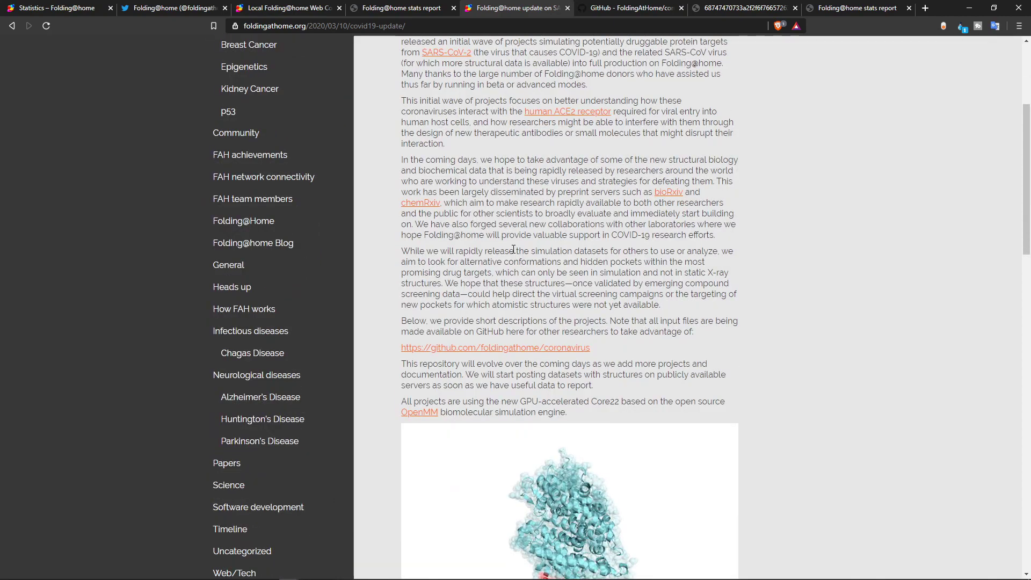
scroll(512, 250, "down", 3)
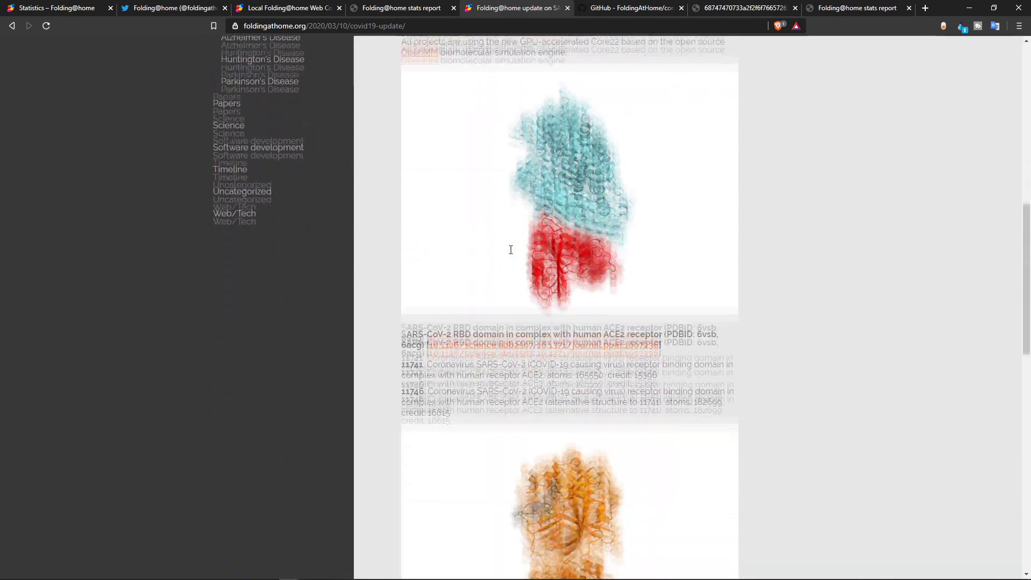
scroll(510, 249, "down", 5)
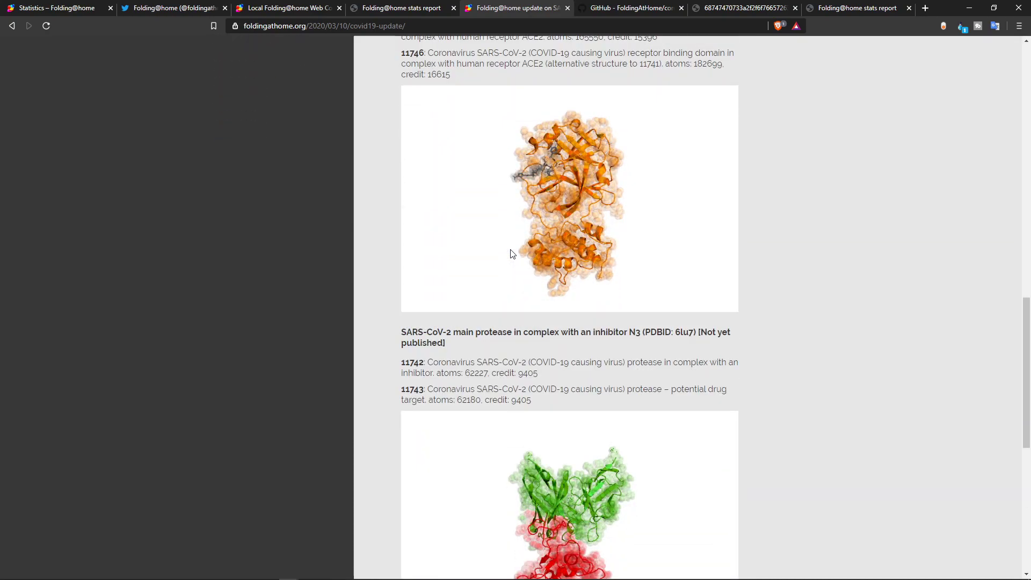
scroll(510, 253, "down", 8)
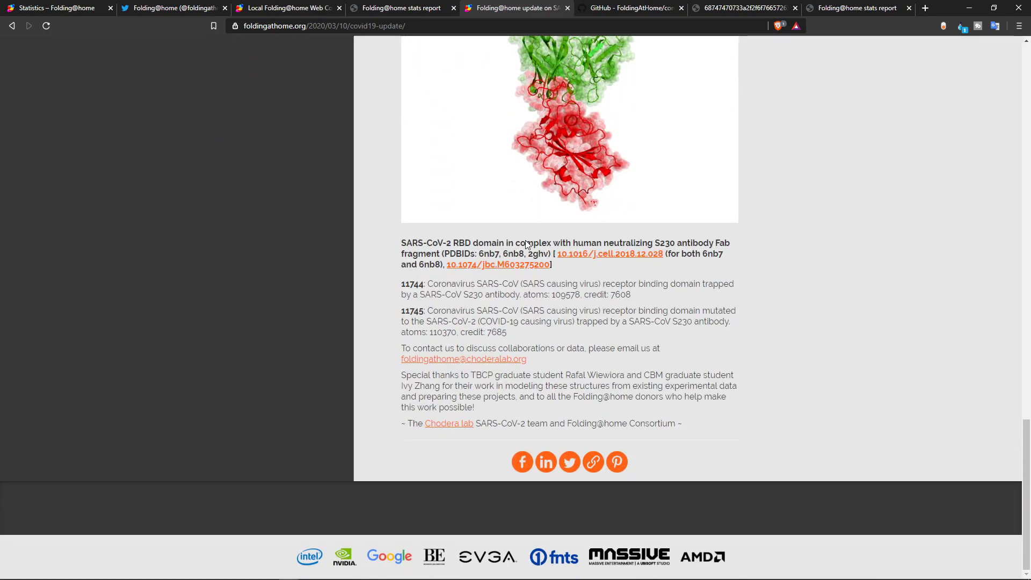
scroll(526, 244, "up", 15)
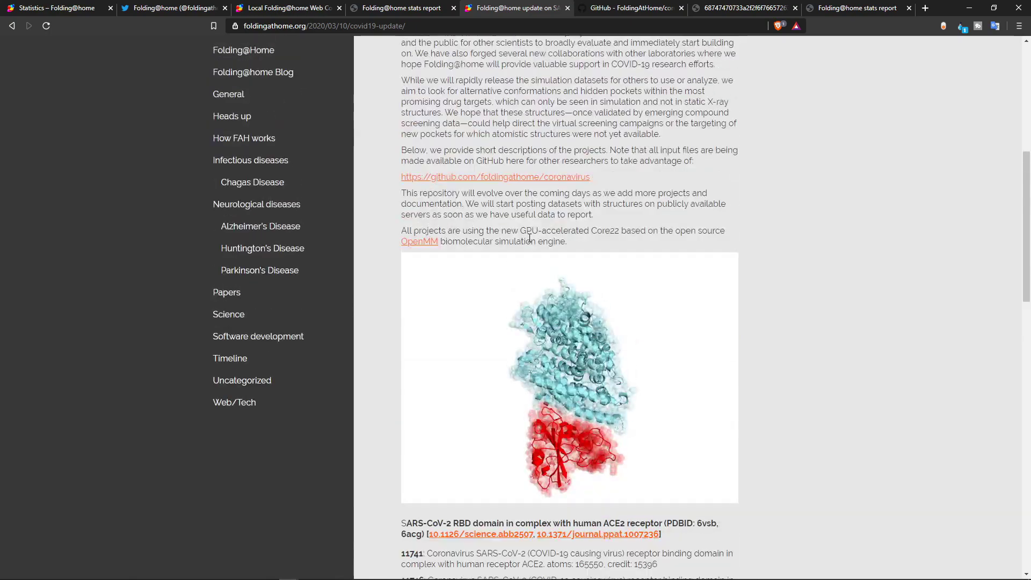
scroll(529, 238, "up", 7)
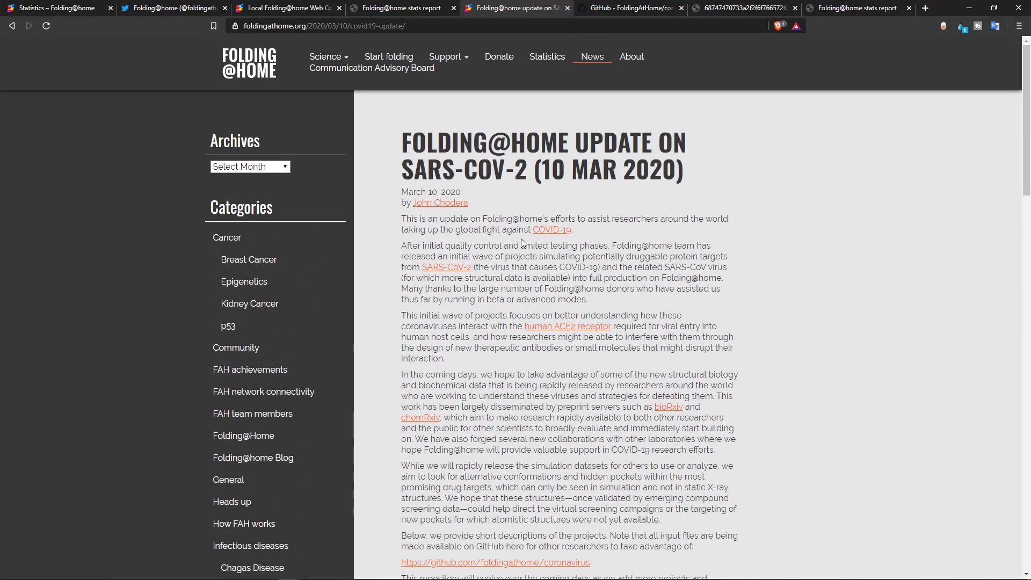